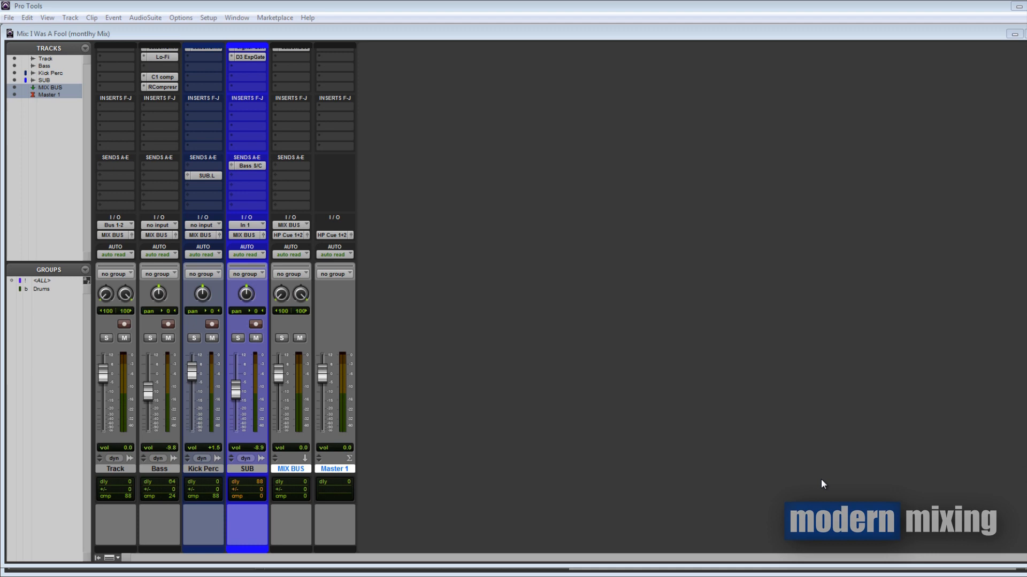
Show the Edit window and look over the session's tracks from Track down to Master 1
key(ctrl+equal)
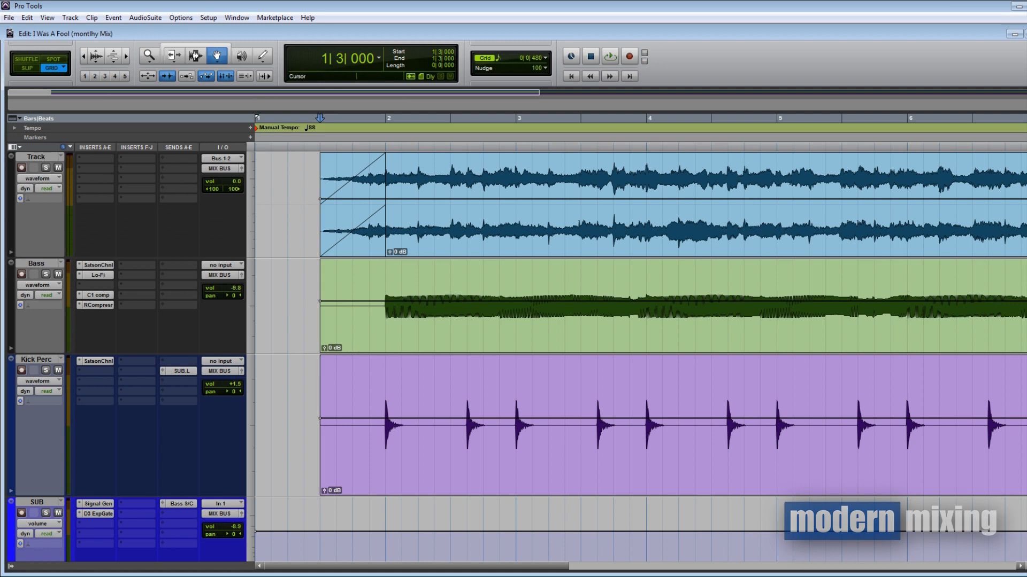
scroll(642, 321, down, 1)
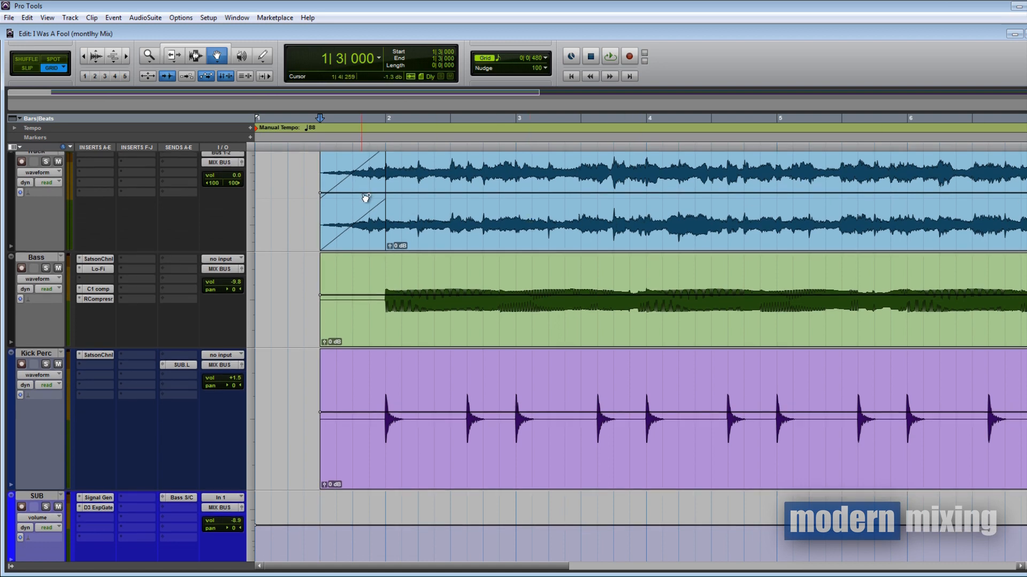
click(195, 56)
scroll(641, 321, down, 5)
scroll(642, 321, down, 3)
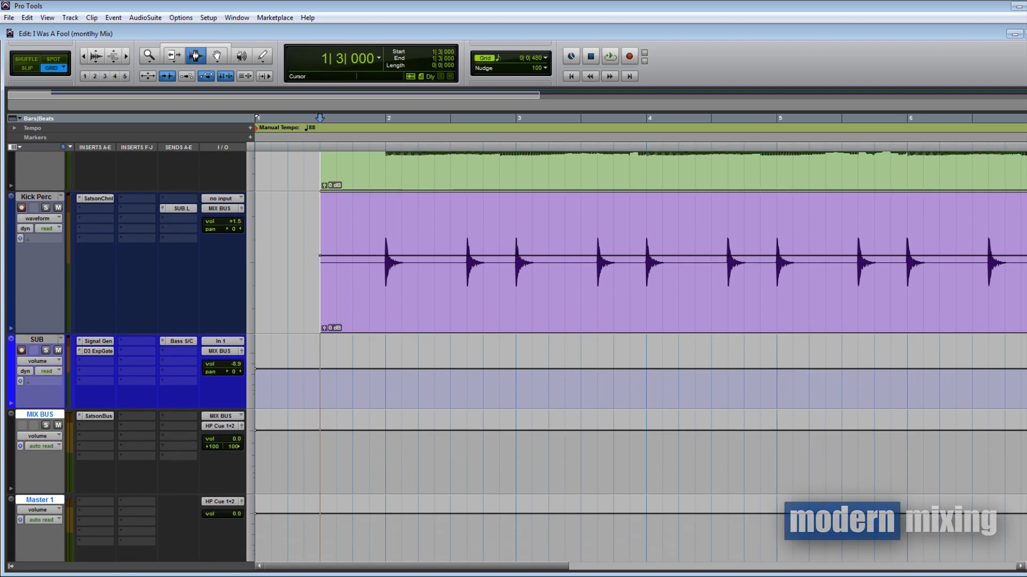
scroll(642, 321, up, 7)
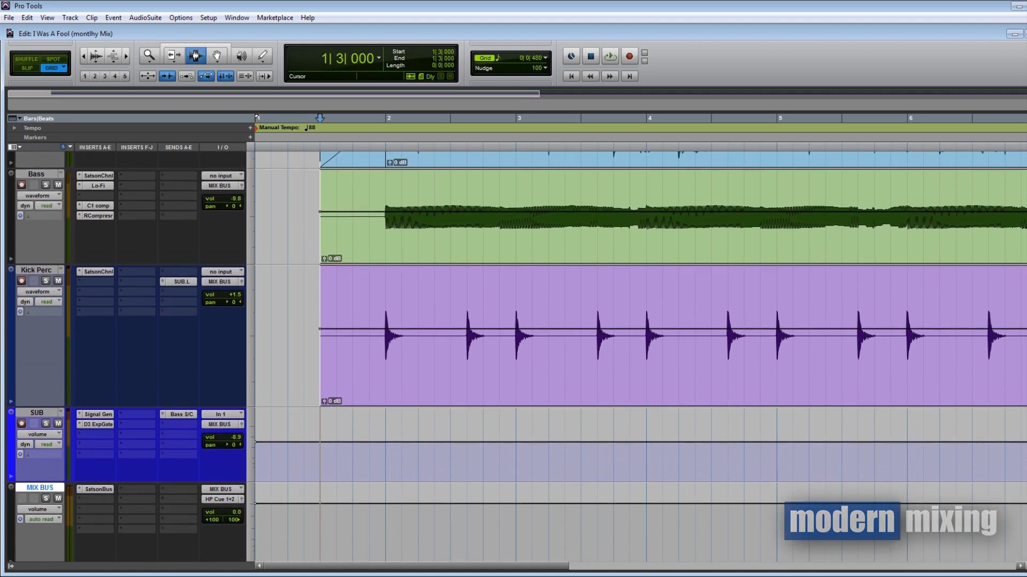
scroll(552, 199, up, 2)
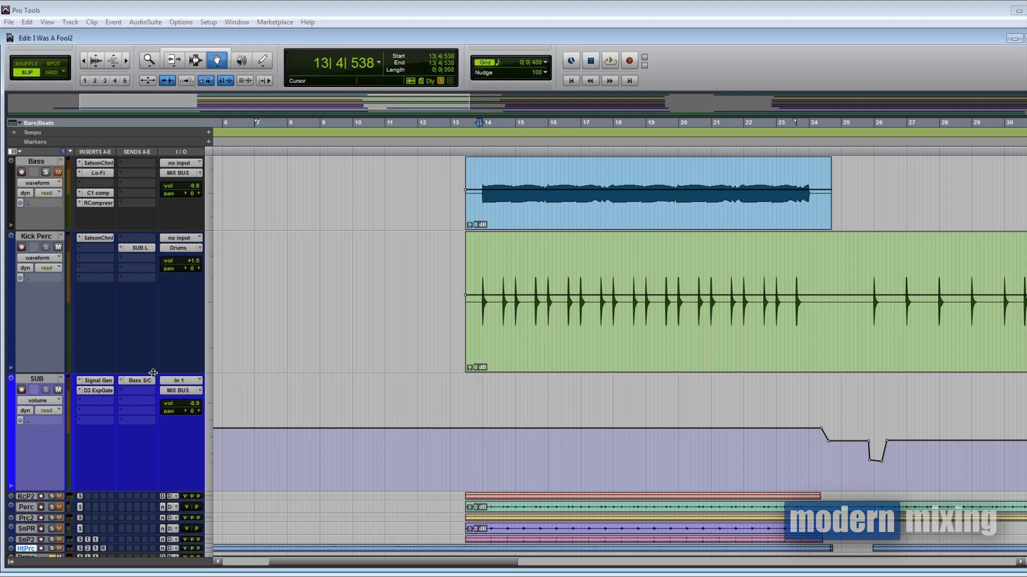
Slightly reduce the Kick Perc track's height and review the Signal Generator insert on the SUB track
drag(152, 372, 153, 348)
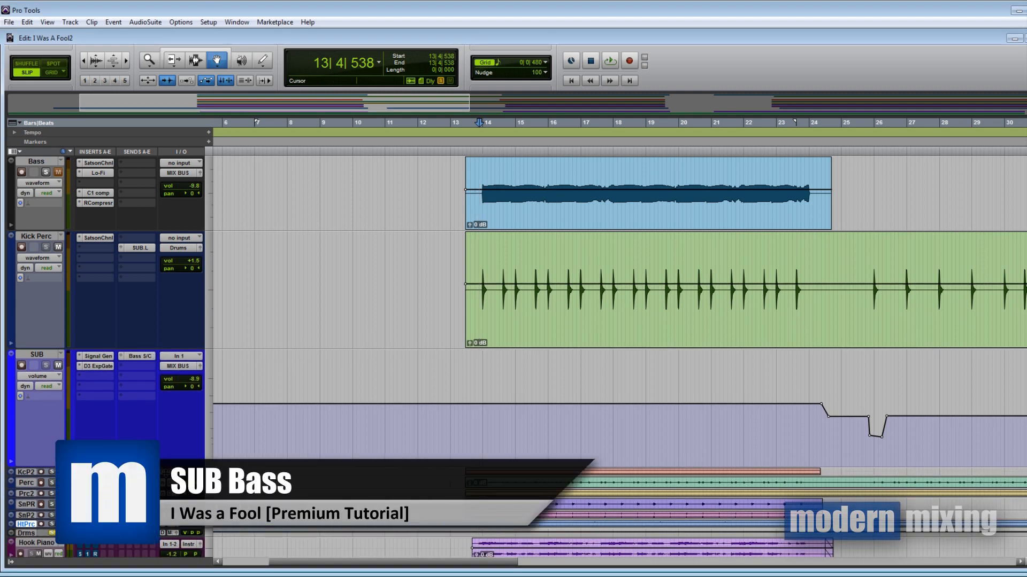
click(98, 356)
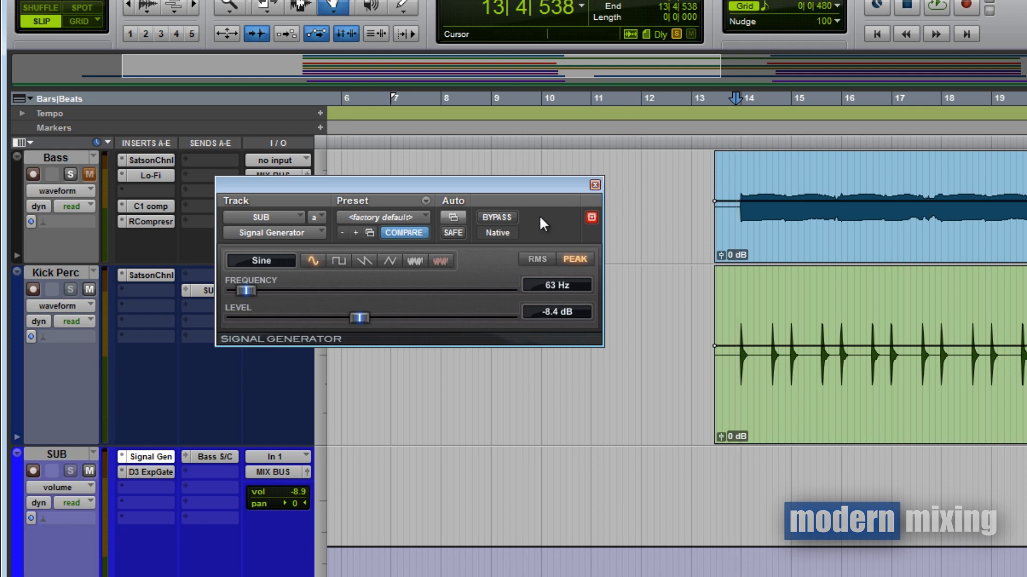
click(595, 185)
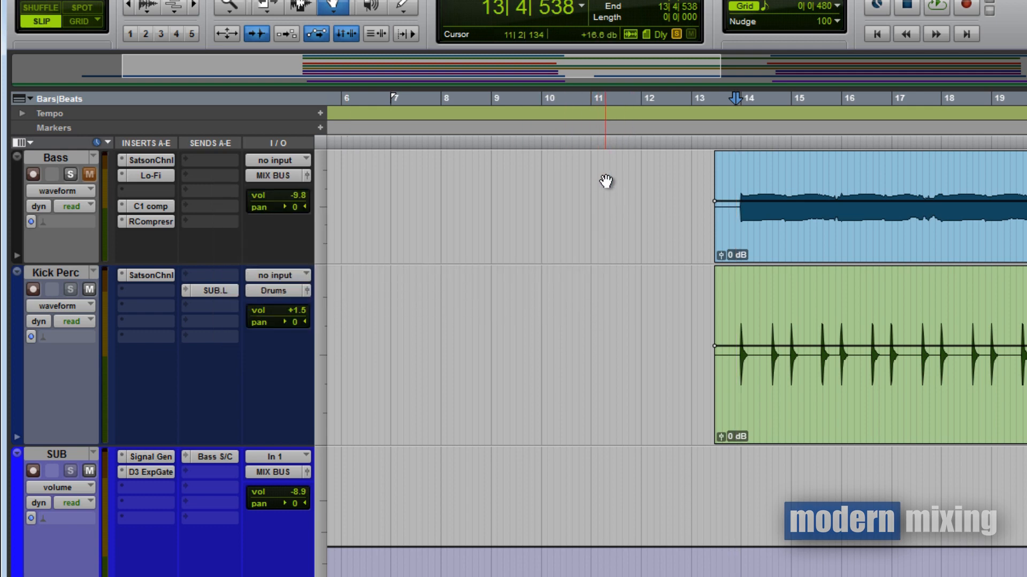
Compare the SUB track with its Dyn3 Expander/Gate bypassed and active, and recheck the Signal Generator settings
click(154, 473)
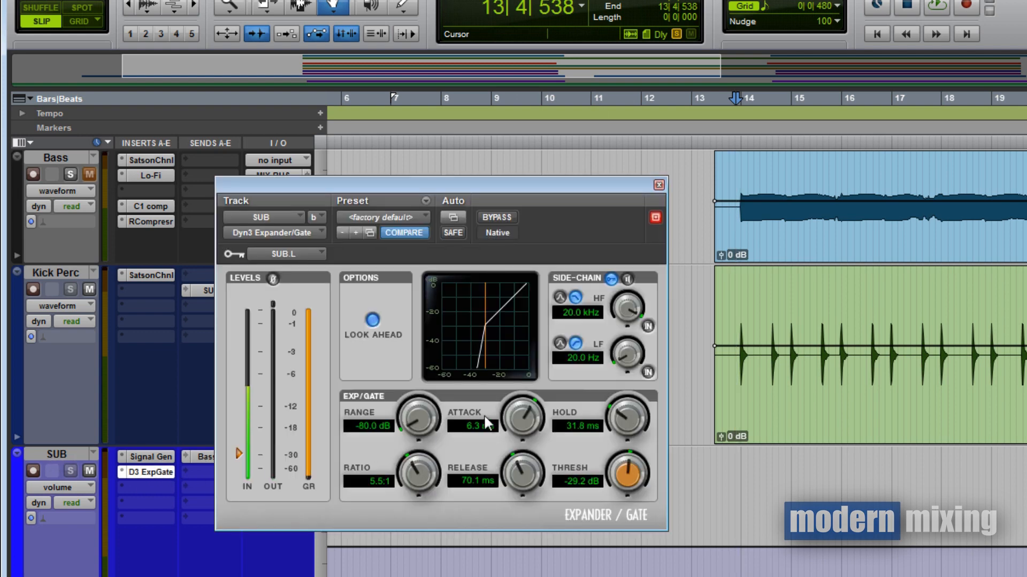
drag(499, 187, 736, 204)
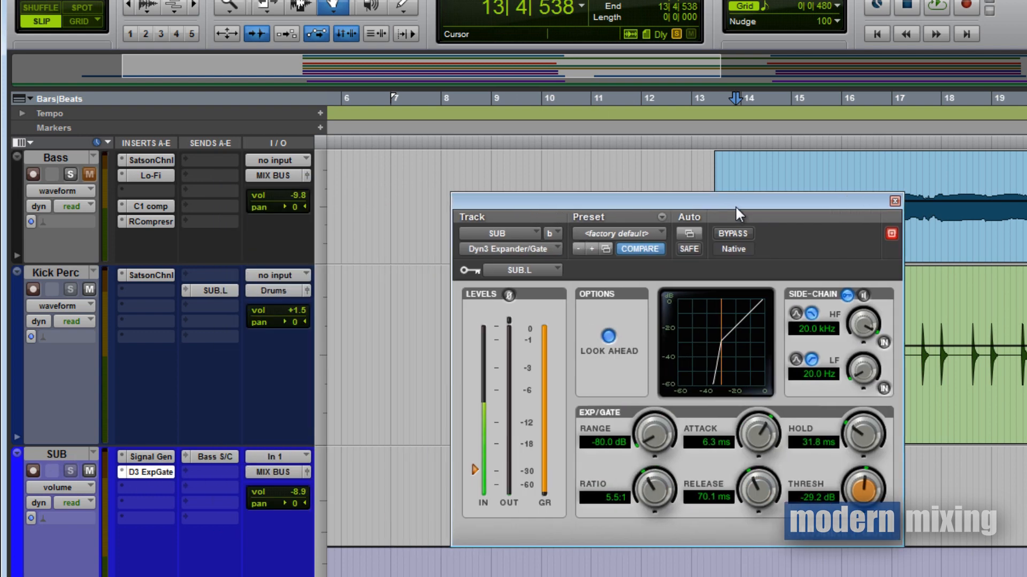
click(739, 234)
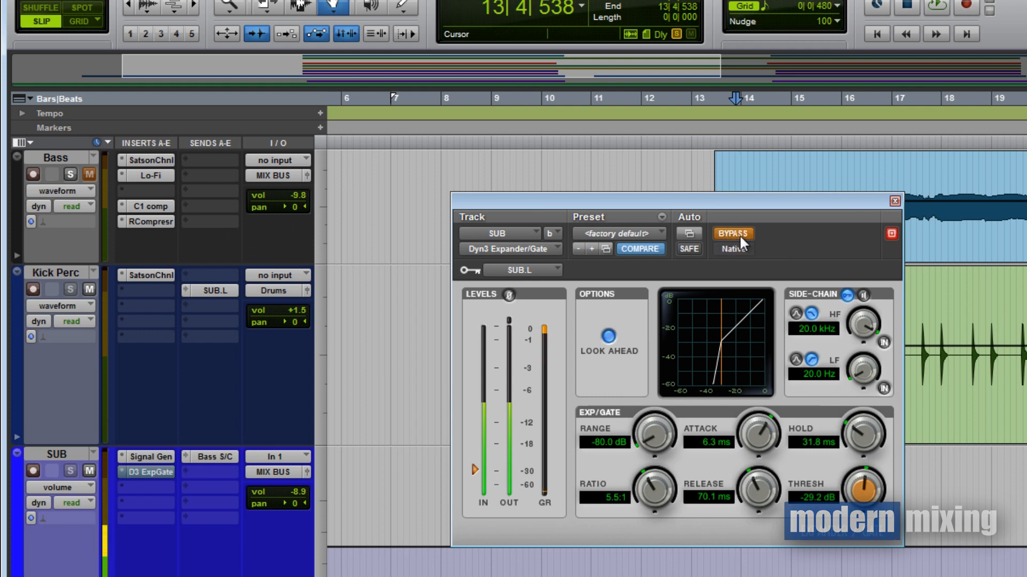
click(740, 236)
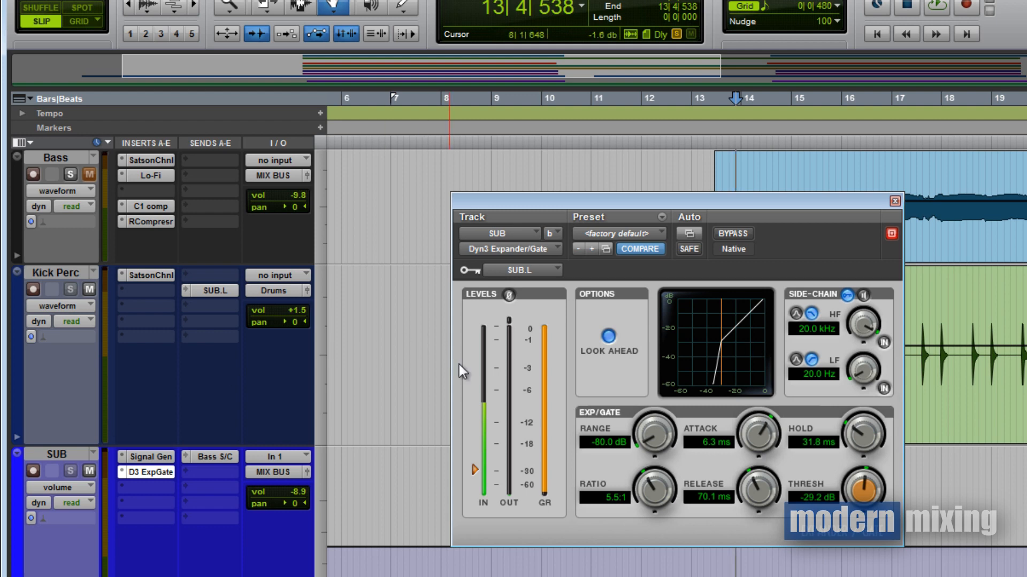
click(151, 458)
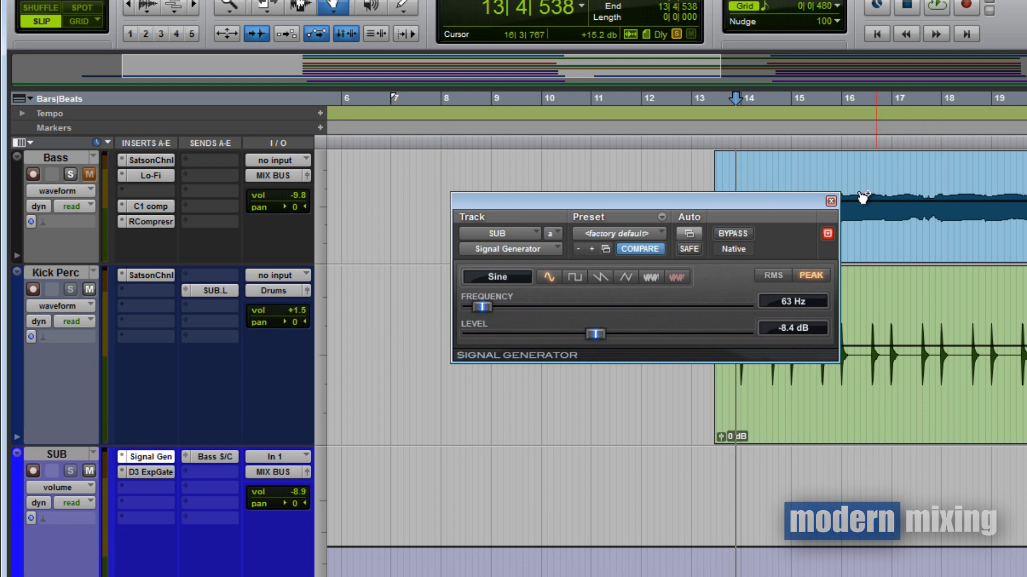
click(831, 201)
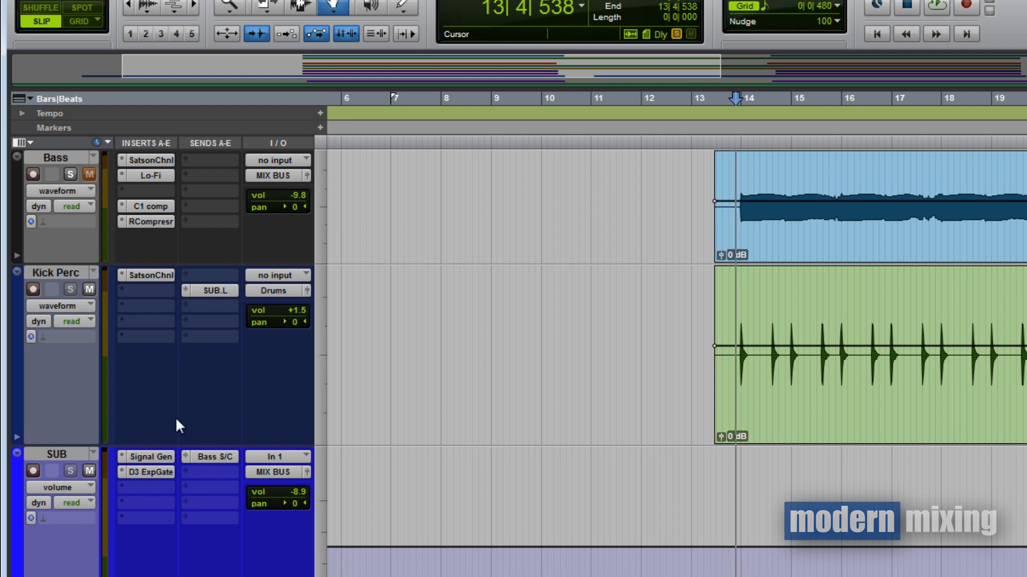
Examine the SUB track's Expander/Gate key input together with the Kick Perc track's SUB.L send
click(152, 472)
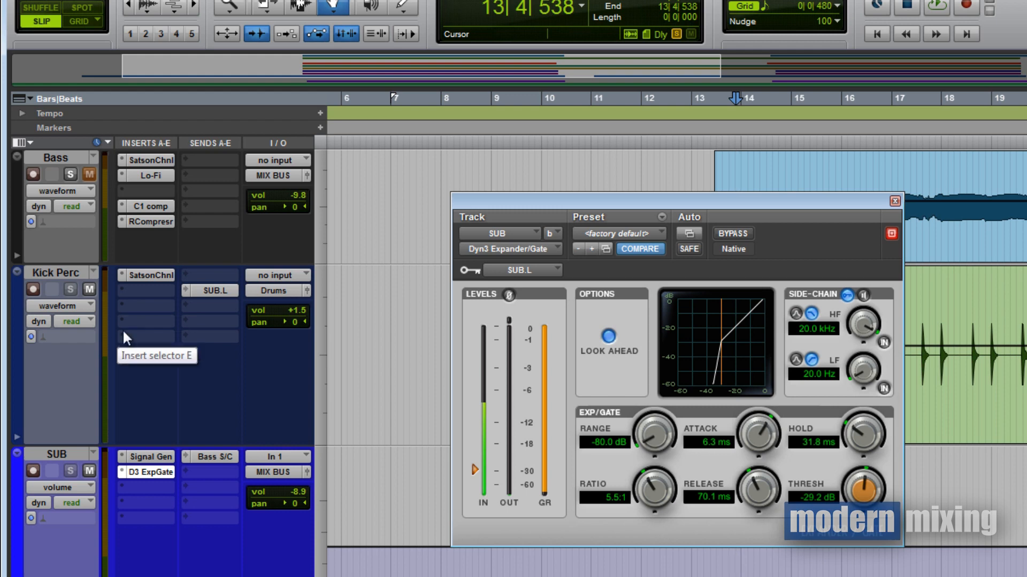
click(215, 293)
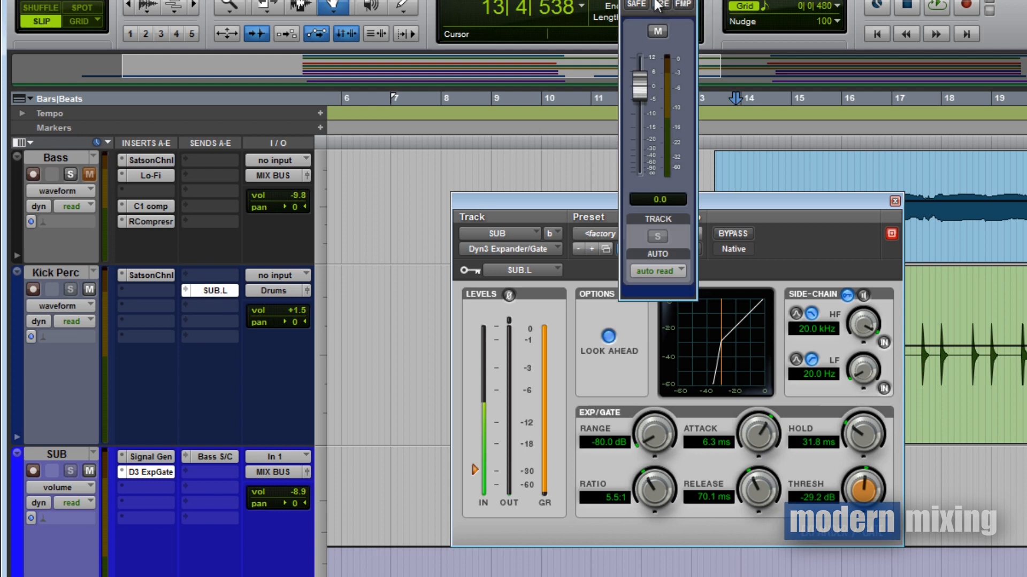
click(689, 1)
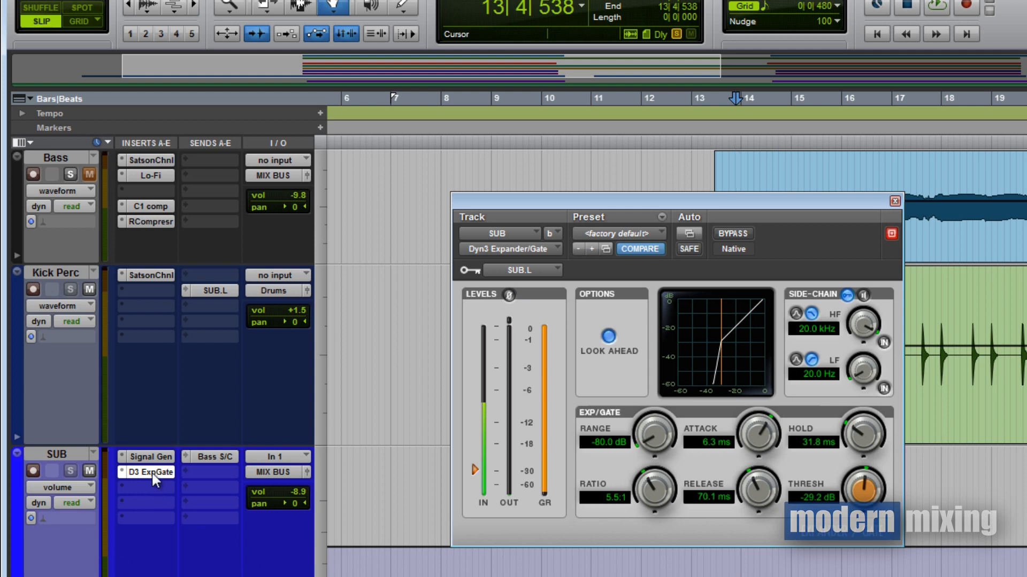
click(894, 202)
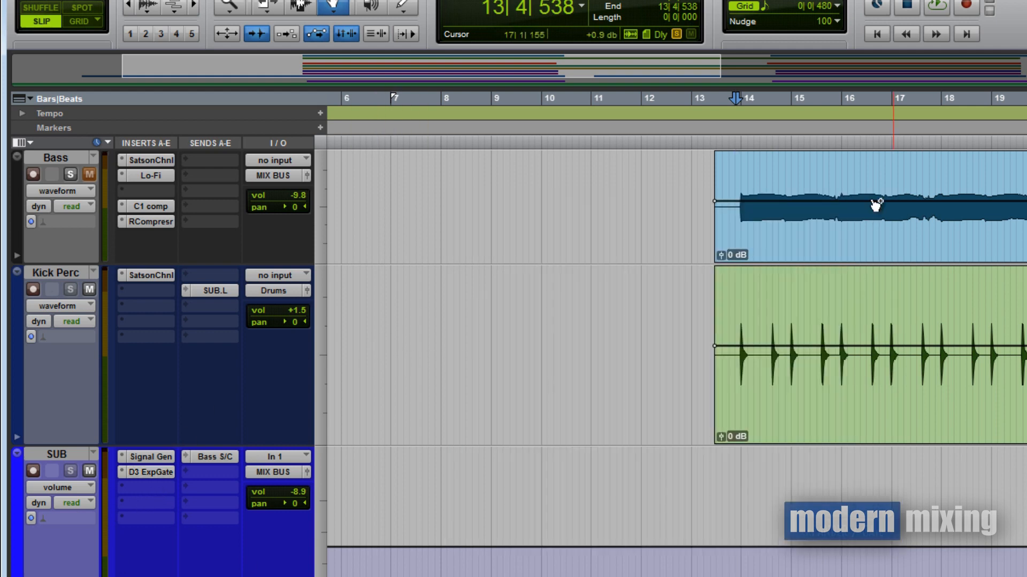
Play the section with the SUB track muted, unmute it during playback to compare, and stop
click(89, 473)
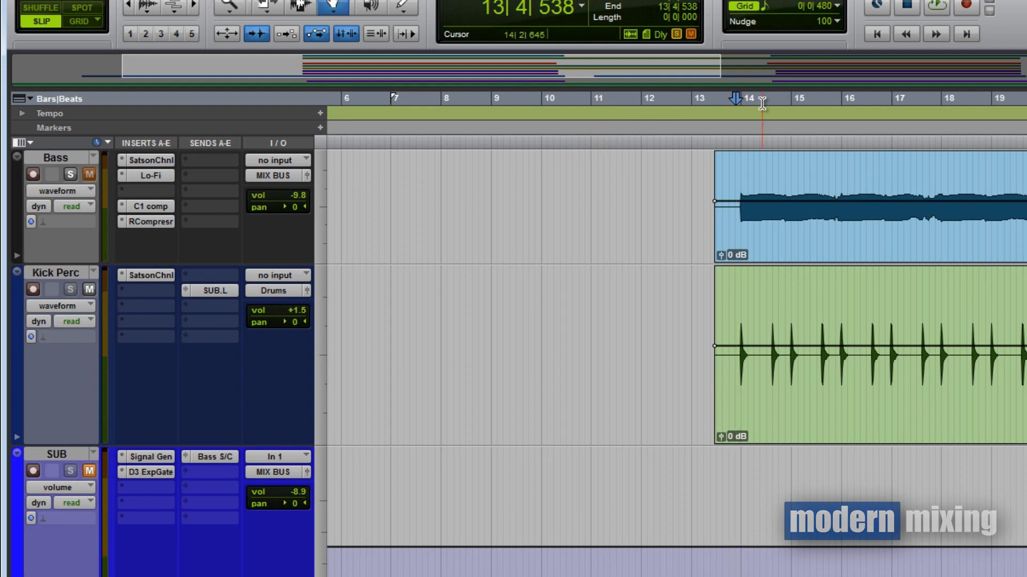
key(space)
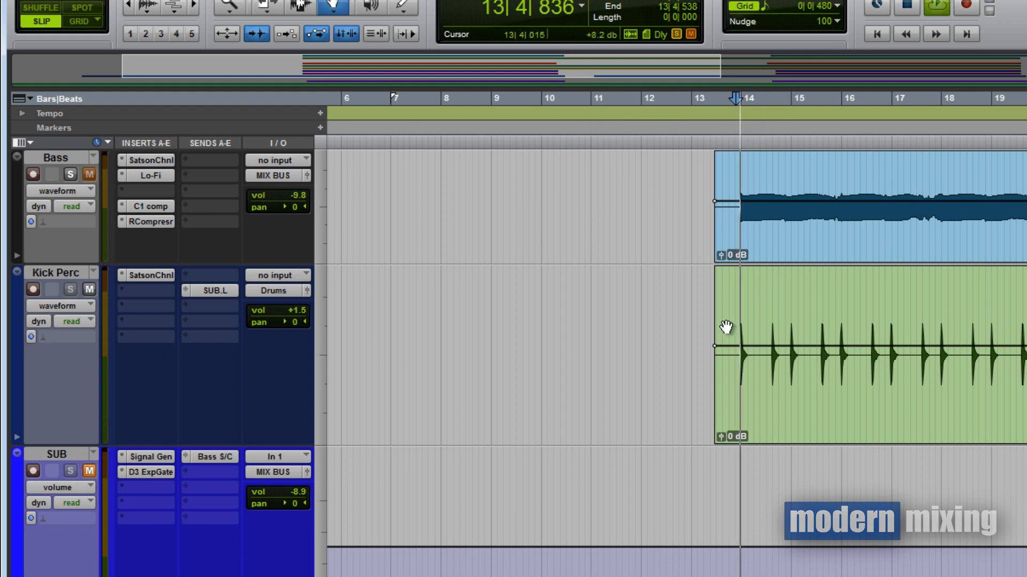
click(91, 473)
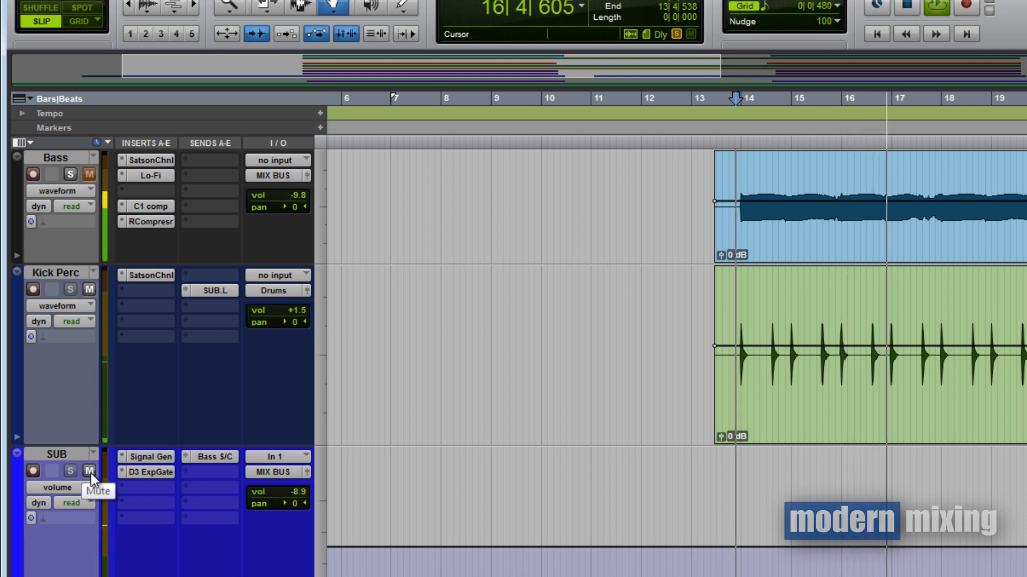
key(space)
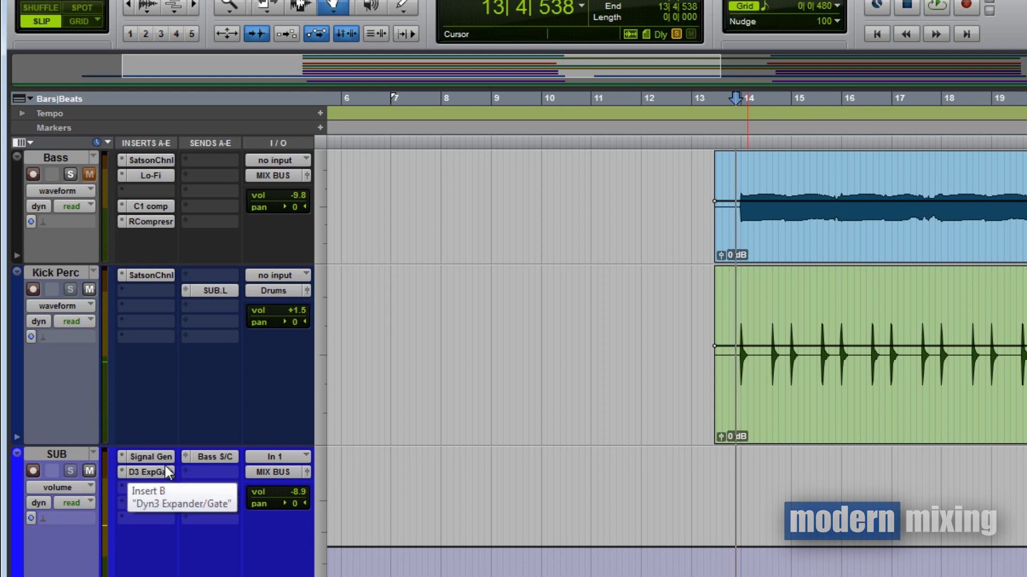
Review the attack, hold, release and threshold settings of the SUB track's Expander/Gate
click(153, 472)
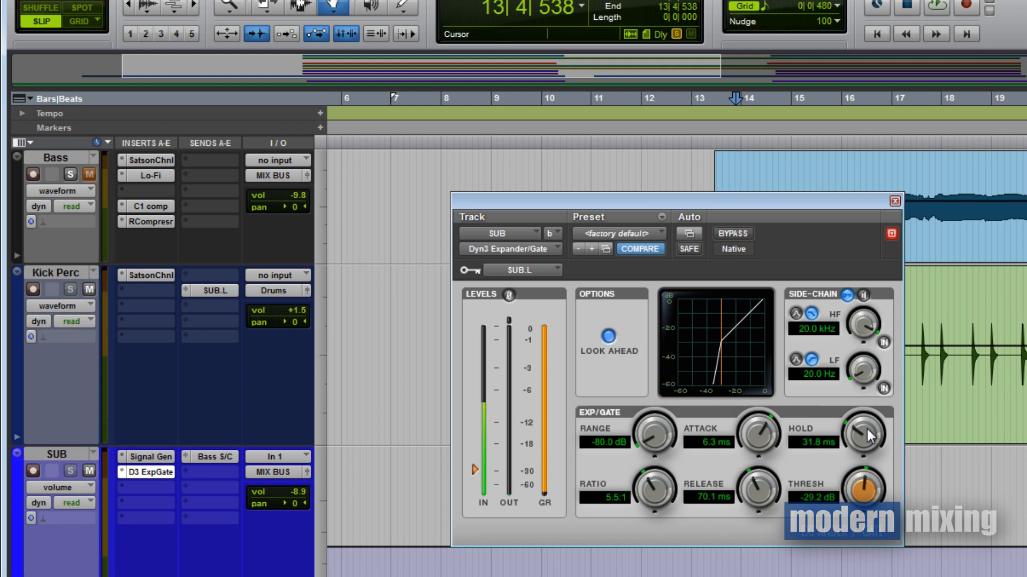
click(895, 202)
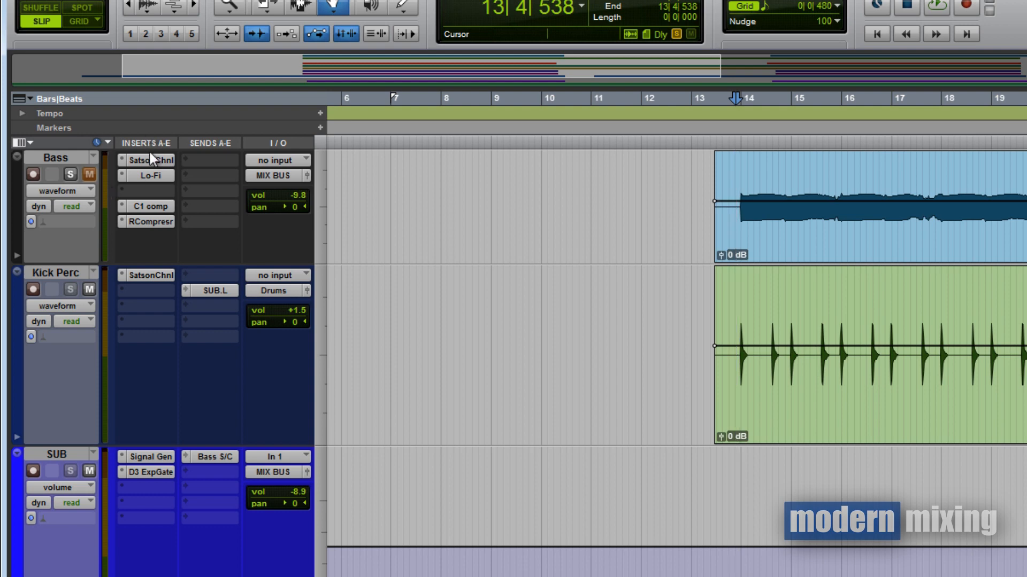
Examine the Bass track's C1 Compressor and its Bass S/C.L key input together with the SUB track's Bass S/C send
click(147, 206)
drag(667, 194, 721, 207)
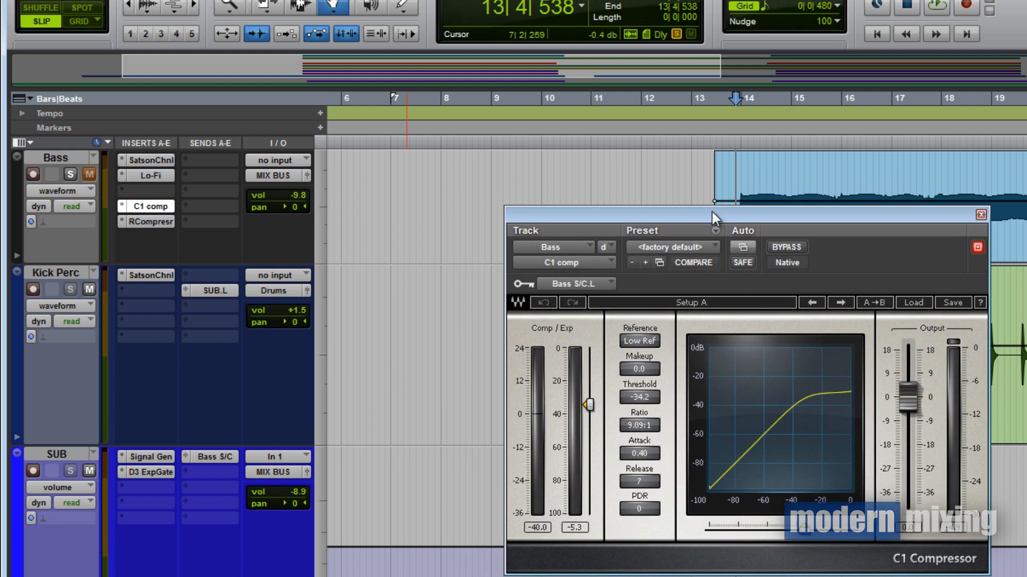
click(215, 457)
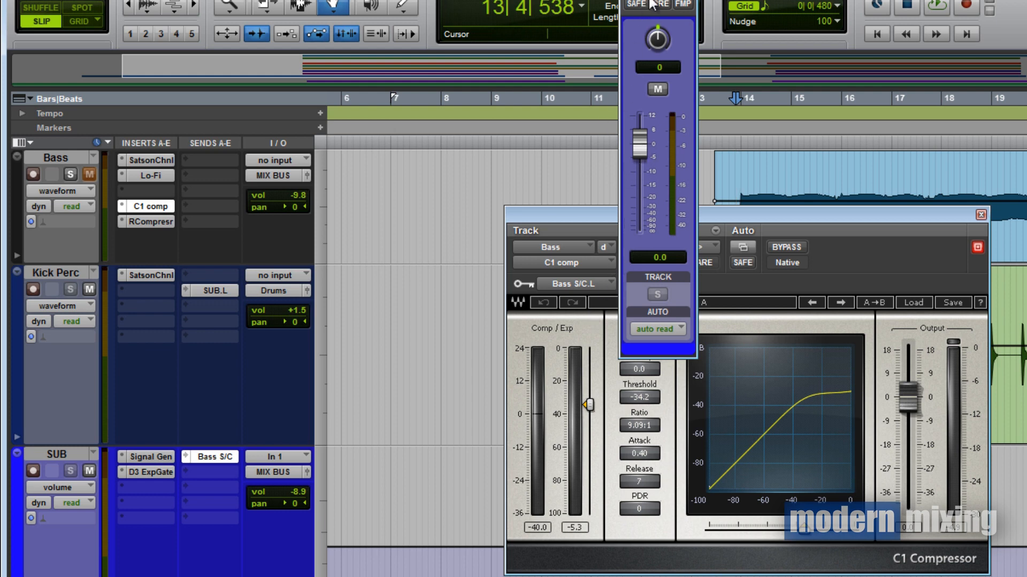
click(688, 0)
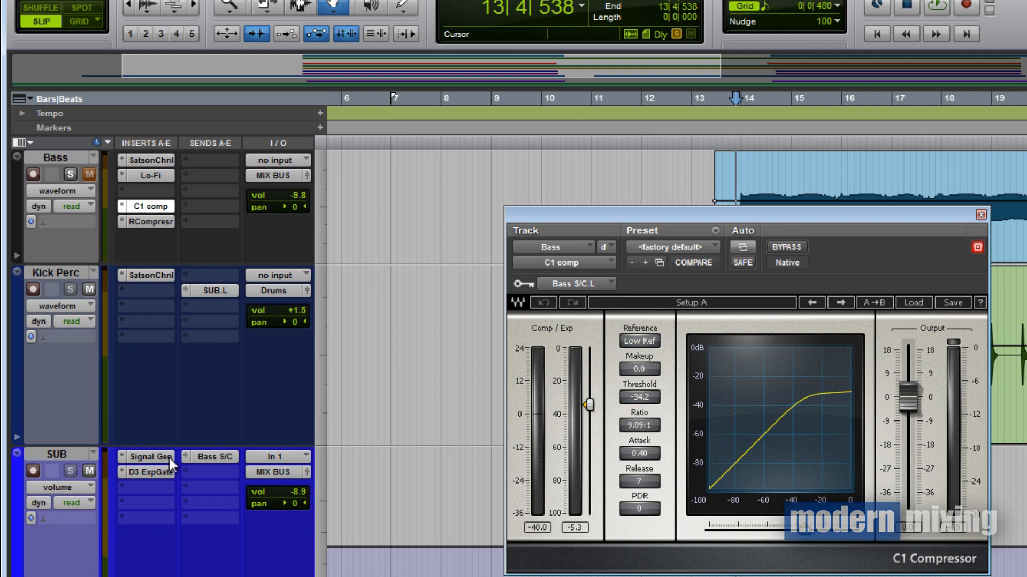
drag(641, 211, 345, 245)
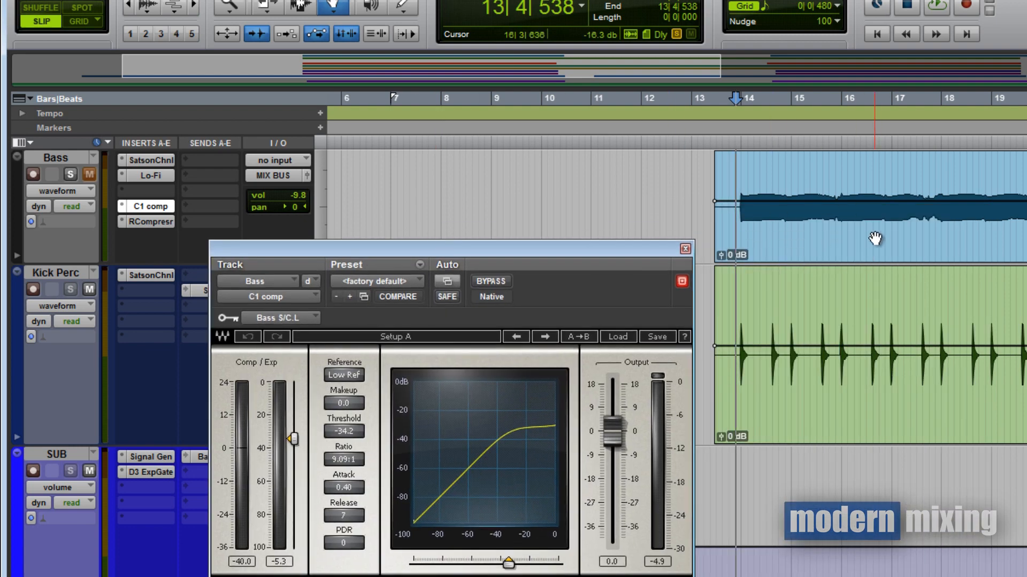
click(49, 456)
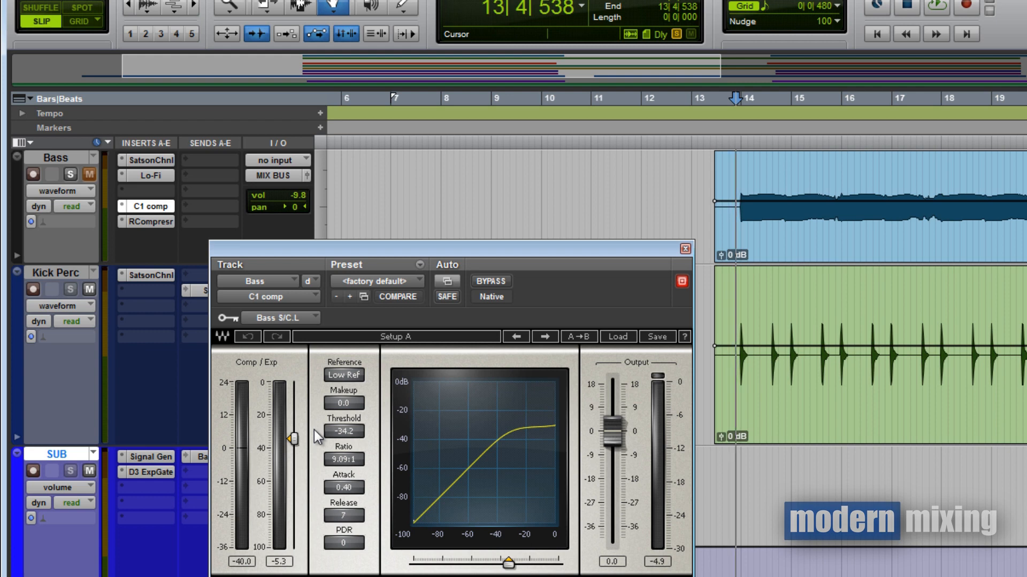
Play the section while switching the Bass track's C1 Compressor between bypassed and active, leave it bypassed, and close the plug-in
drag(531, 251, 1000, 267)
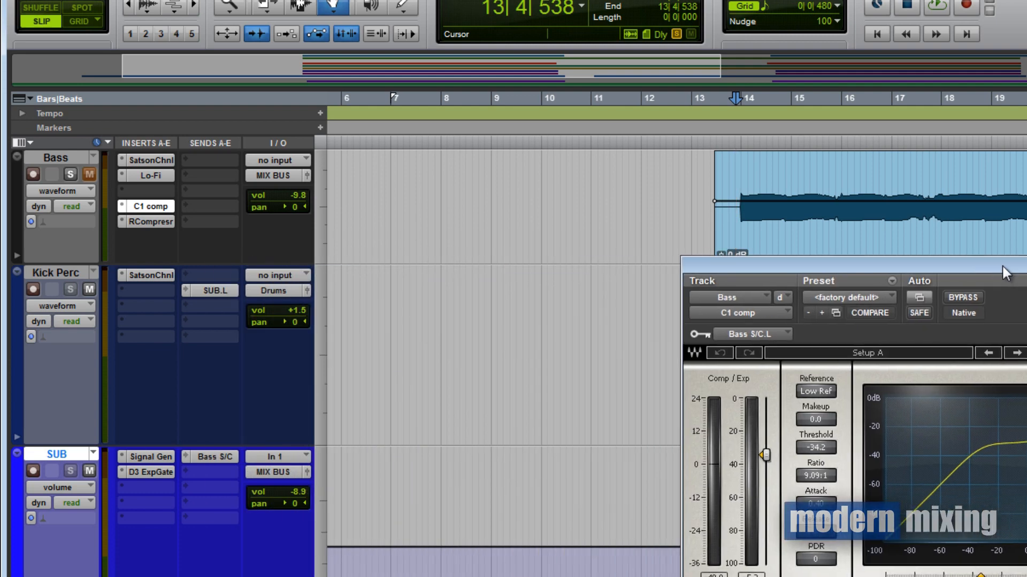
ctrl+click(152, 206)
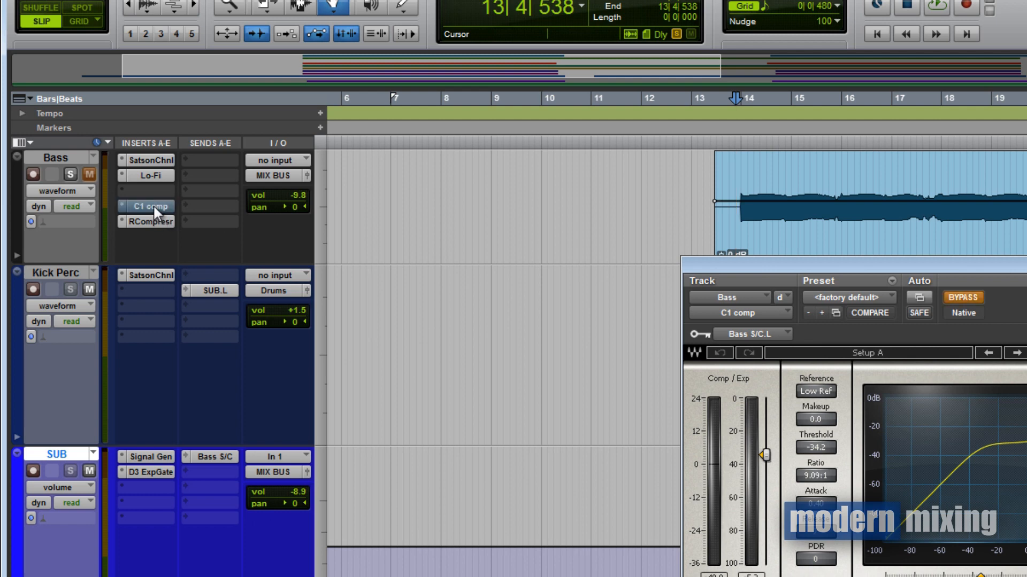
drag(749, 267, 674, 306)
key(space)
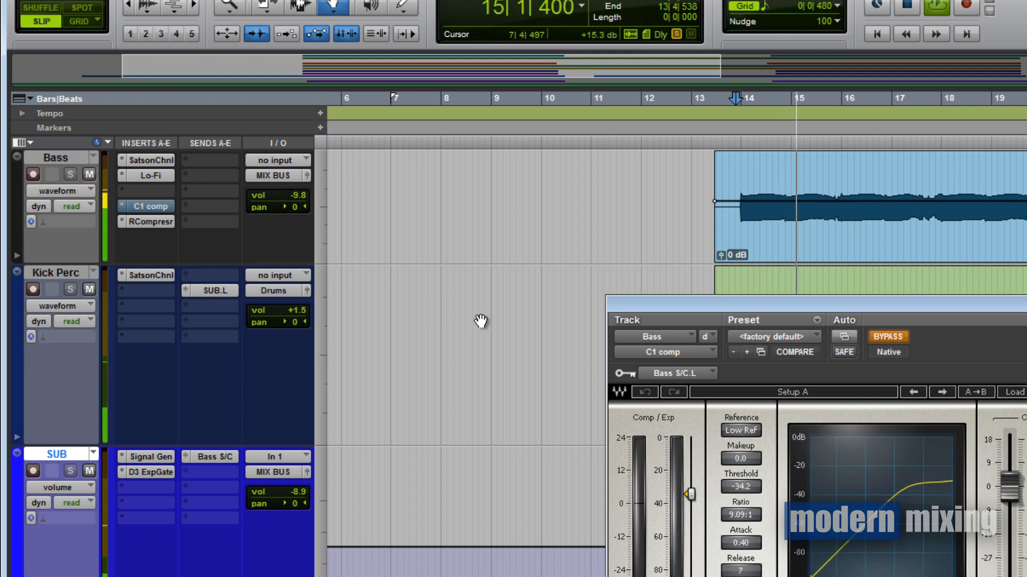
click(894, 336)
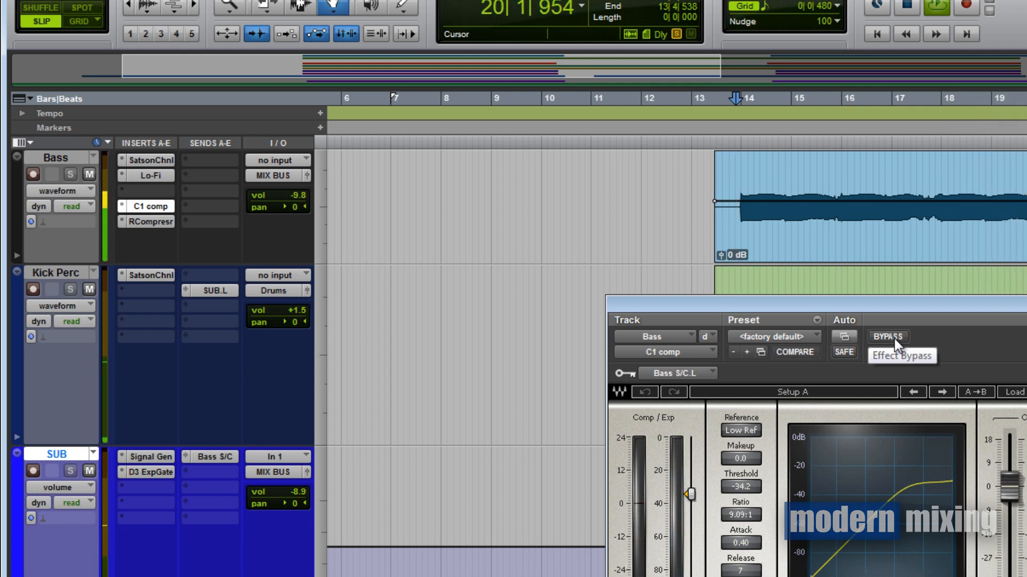
click(888, 337)
key(space)
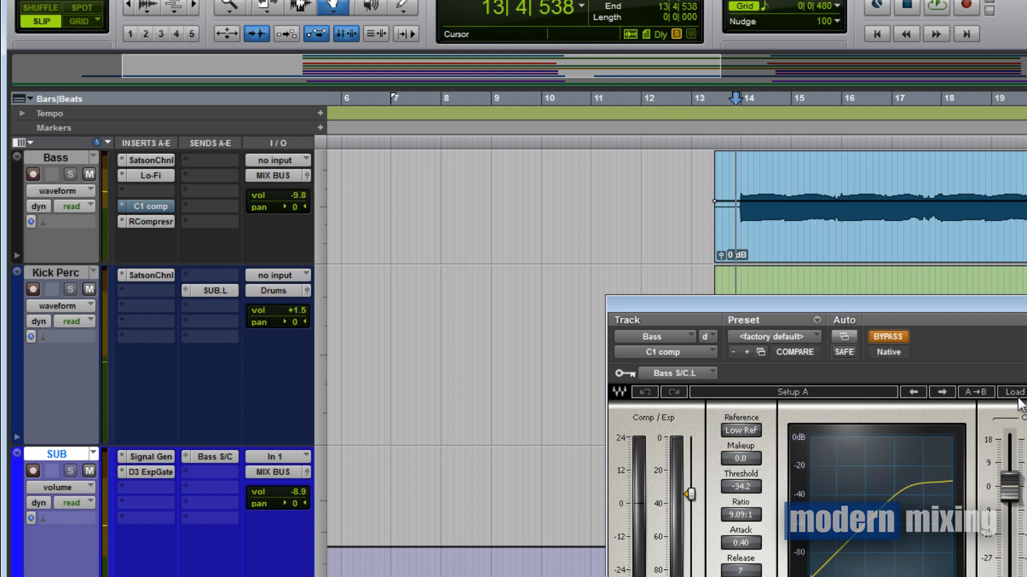
click(1013, 304)
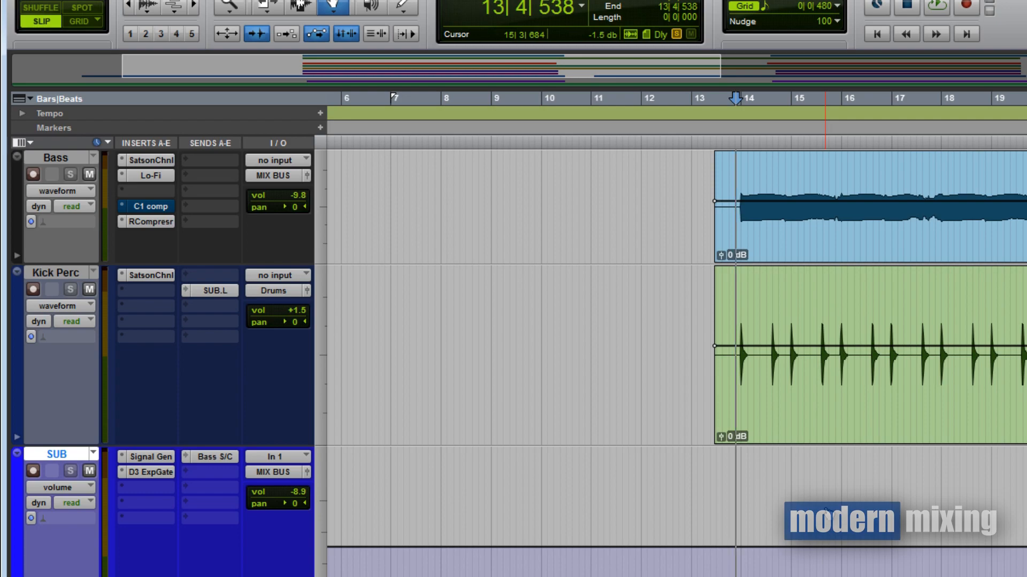
Play the mix while switching the Bass track's C1 Compressor between bypassed and active, leave it active, close the plug-in and stop playback
key(ctrl+equal)
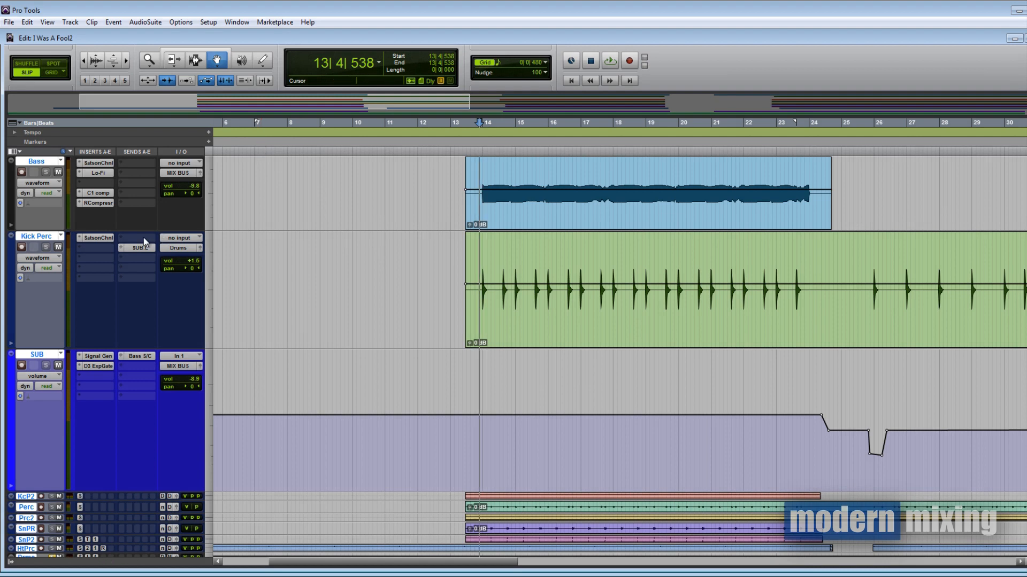
click(102, 194)
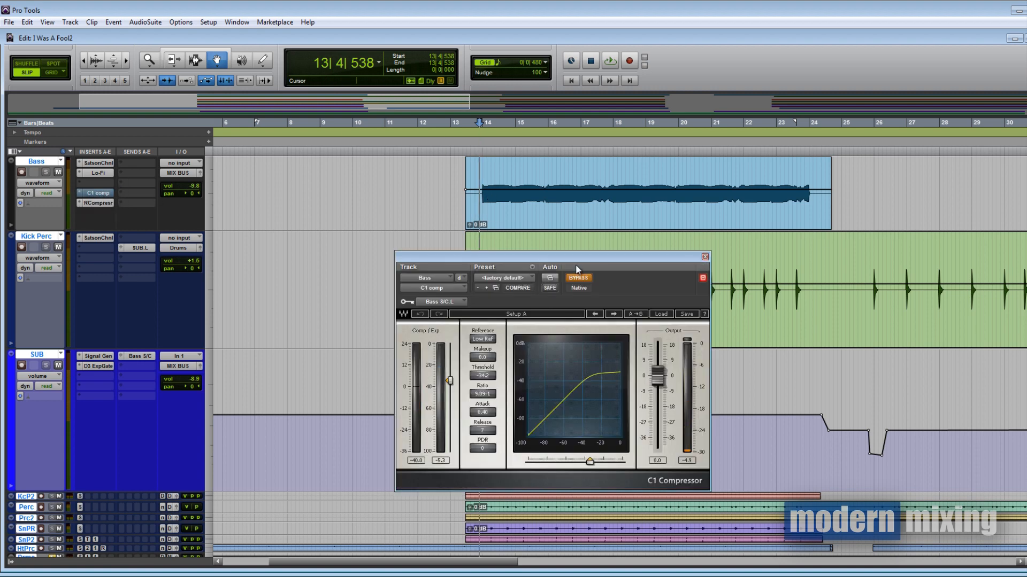
key(space)
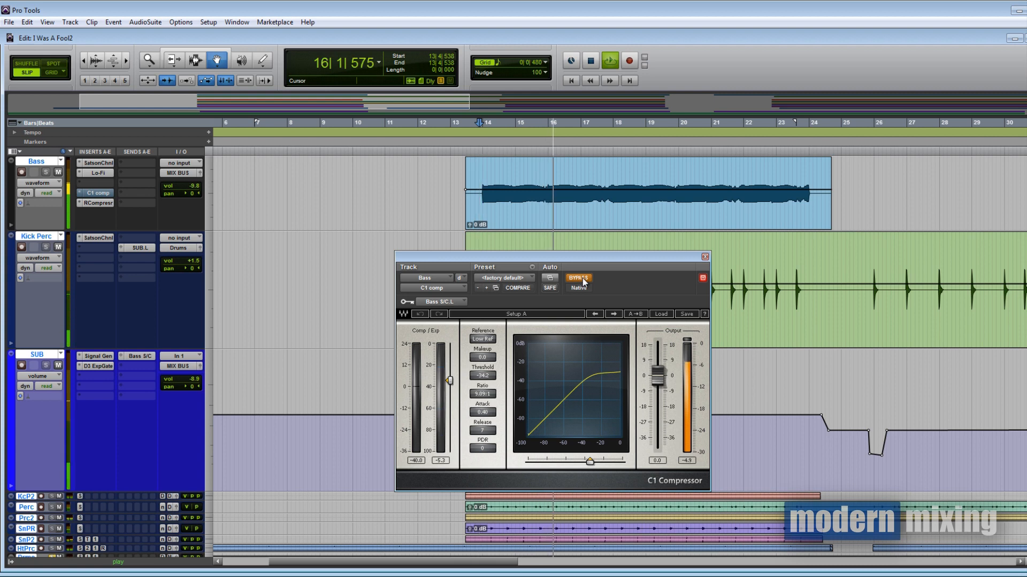
click(582, 278)
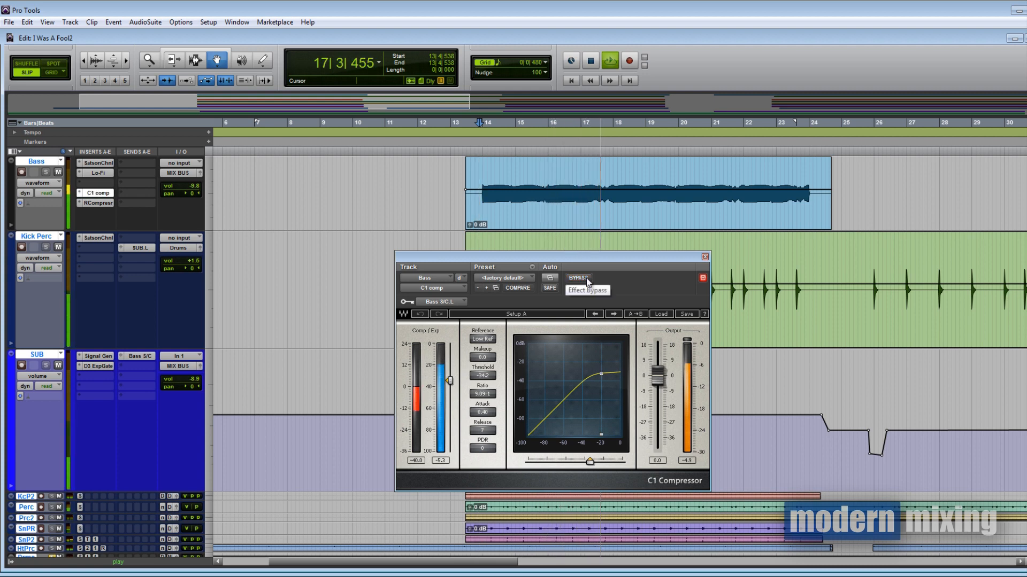
click(585, 278)
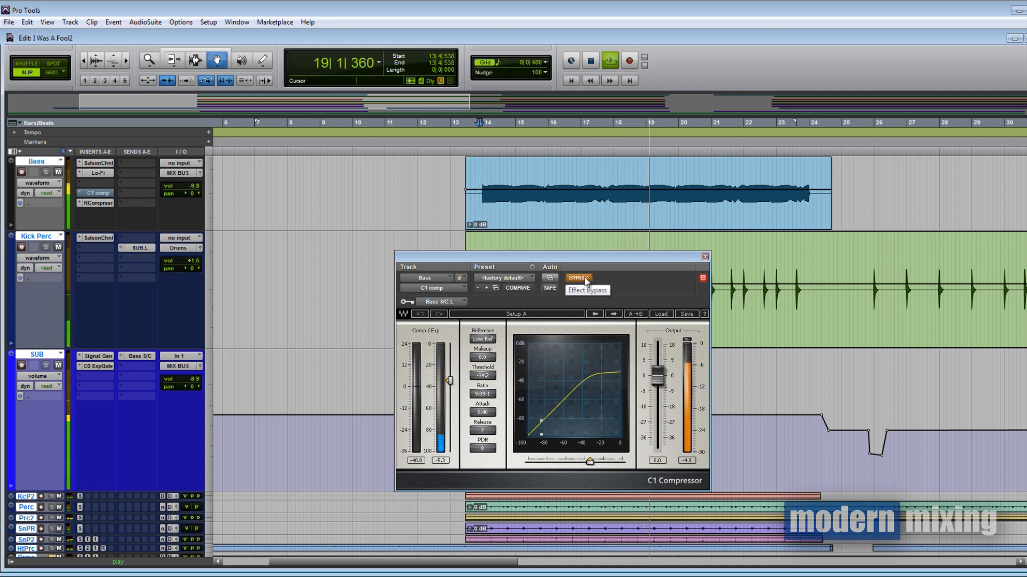
click(585, 278)
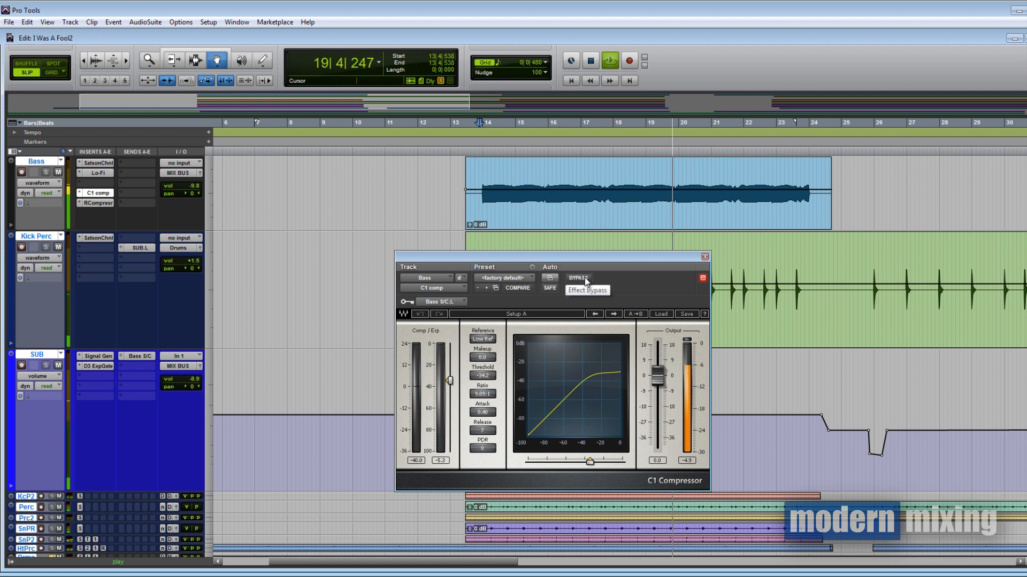
click(705, 257)
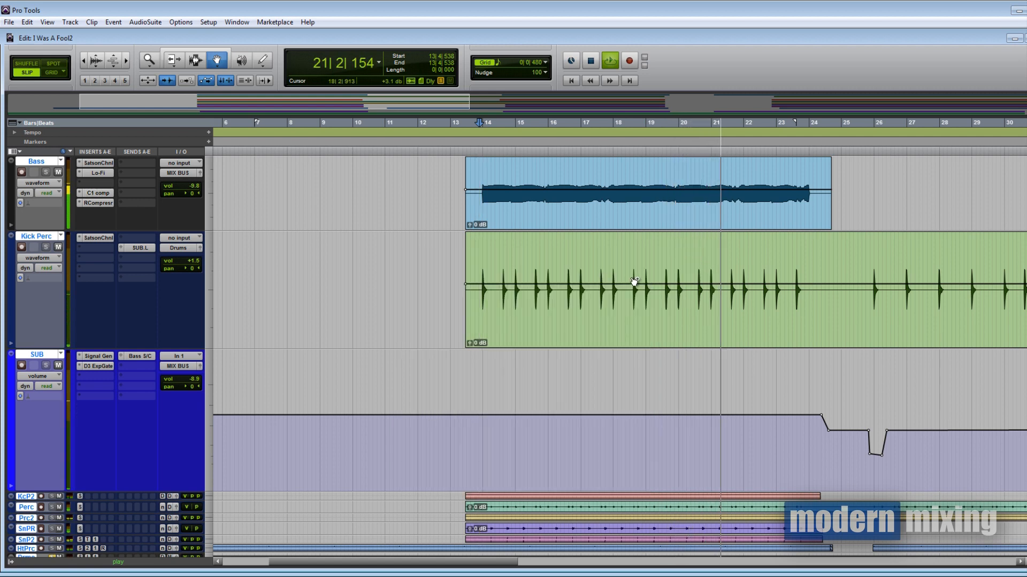
key(space)
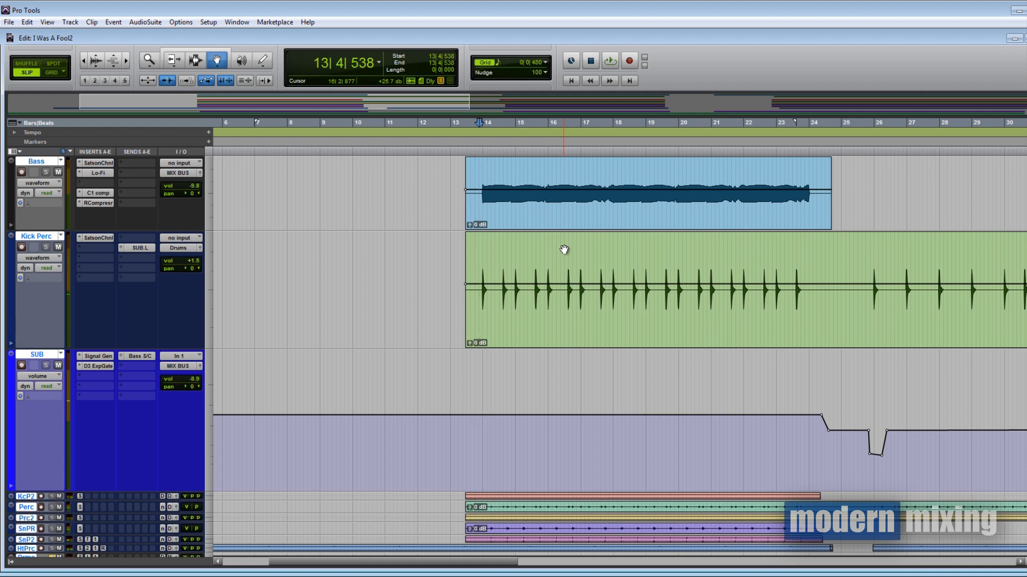